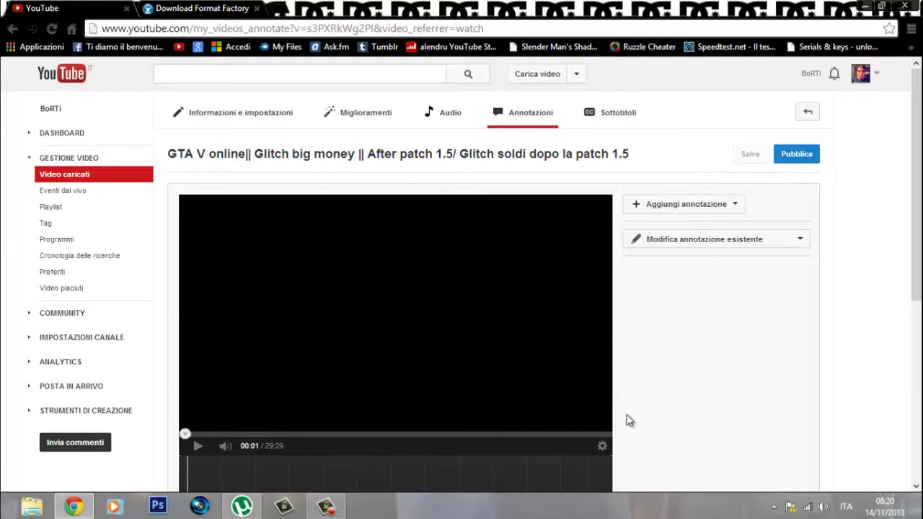
Look over the YouTube annotations page and the Format Factory download page, and minimize the browser.
scroll(626, 393, down, 5)
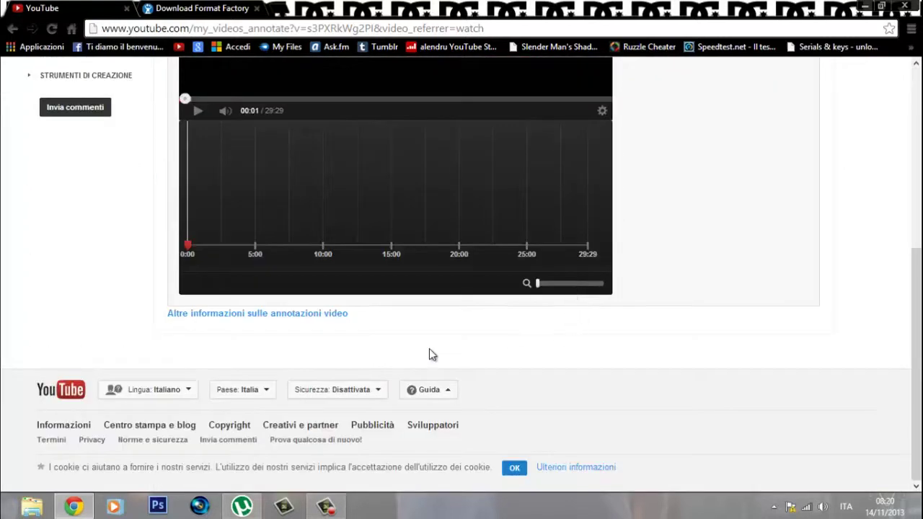
scroll(513, 348, up, 5)
click(179, 8)
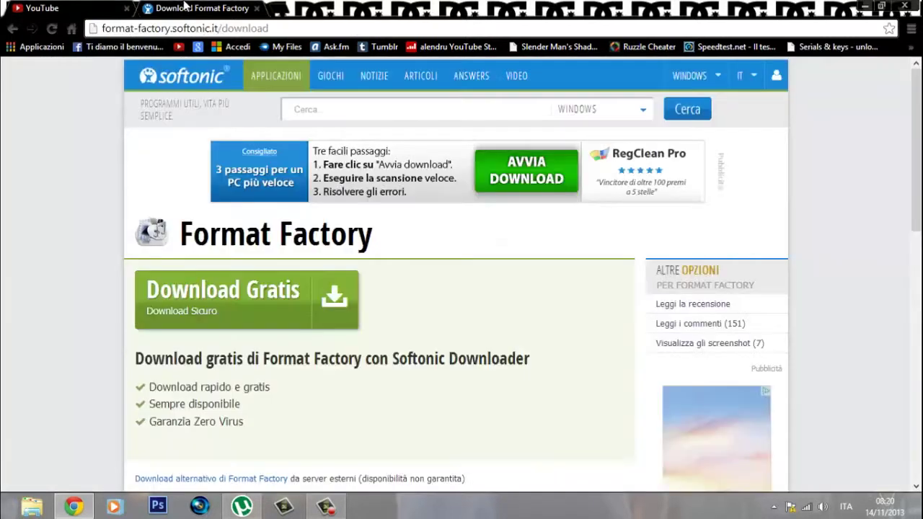
click(864, 6)
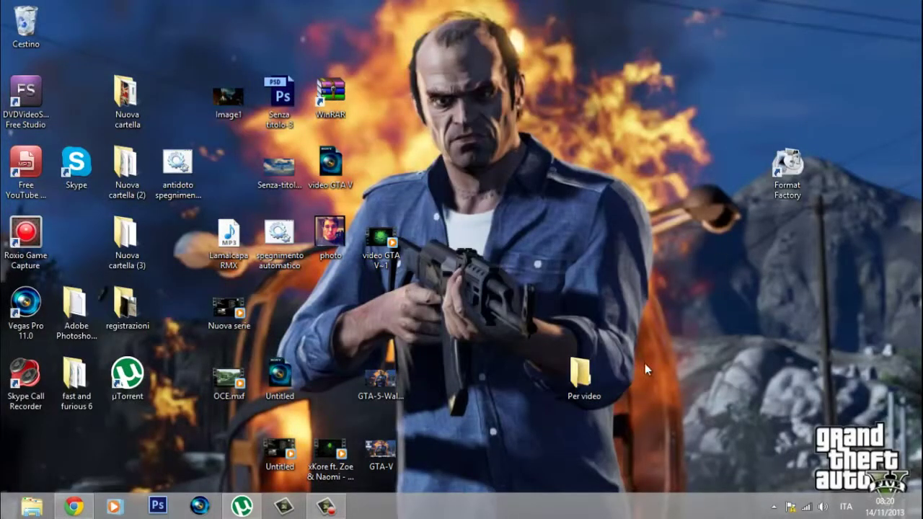
Restore video GTA V from the recycle bin to the desktop and place the video GTA V~1 file beneath it.
double_click(24, 23)
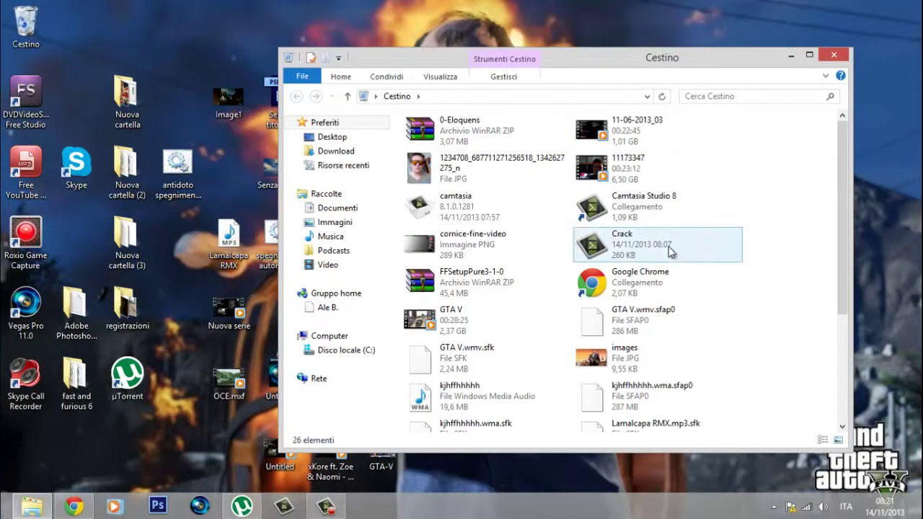
scroll(685, 252, down, 3)
drag(476, 381, 453, 29)
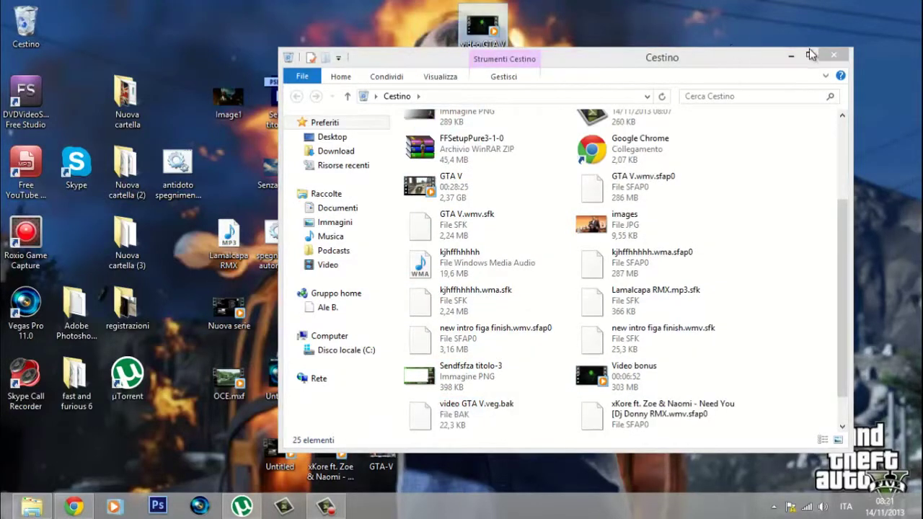
click(834, 55)
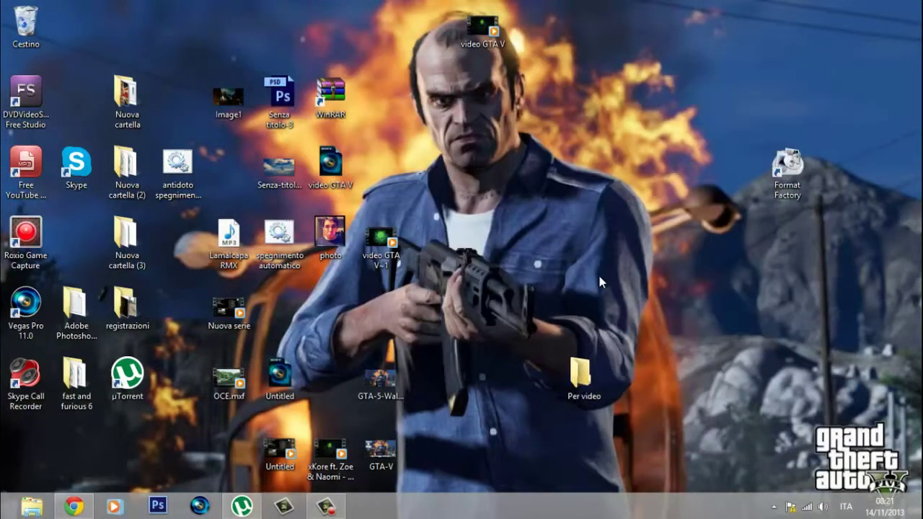
drag(381, 241, 497, 110)
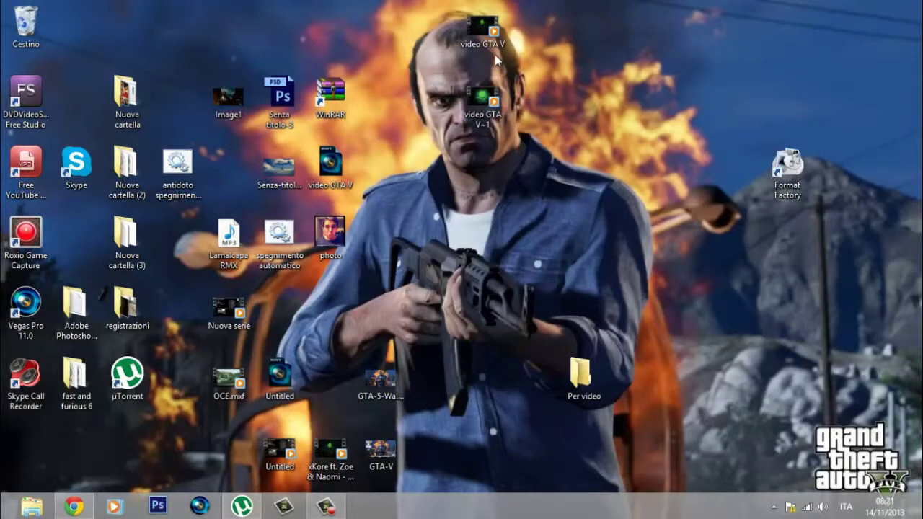
Check the file sizes of video GTA V and video GTA V~1 in their file properties.
mouse_move(498, 45)
right_click(501, 38)
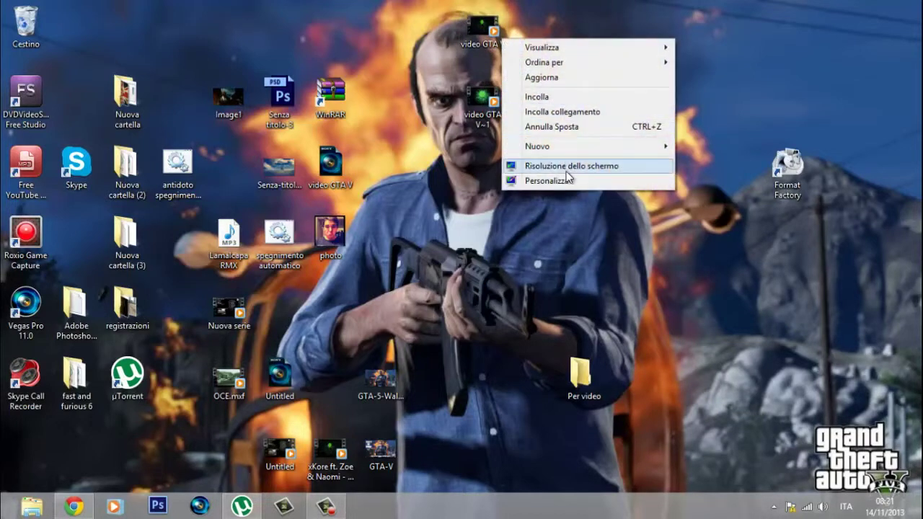
click(699, 102)
right_click(482, 35)
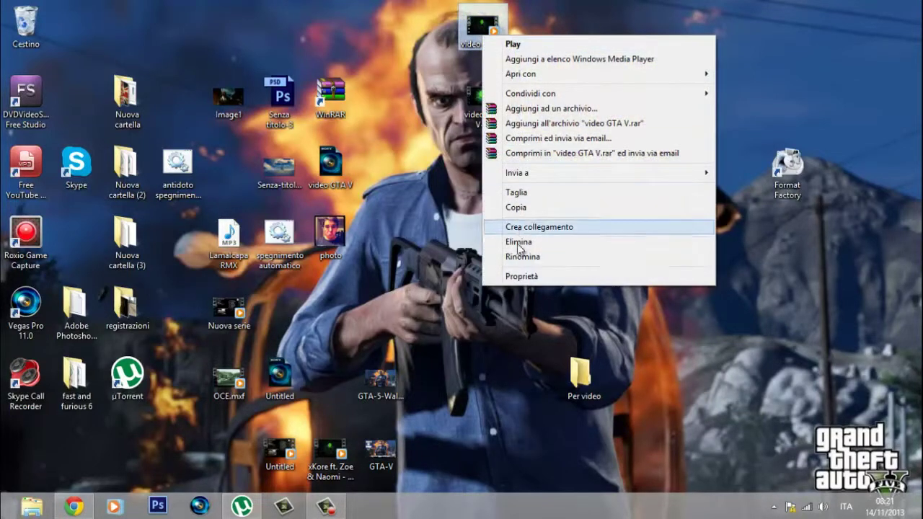
click(519, 276)
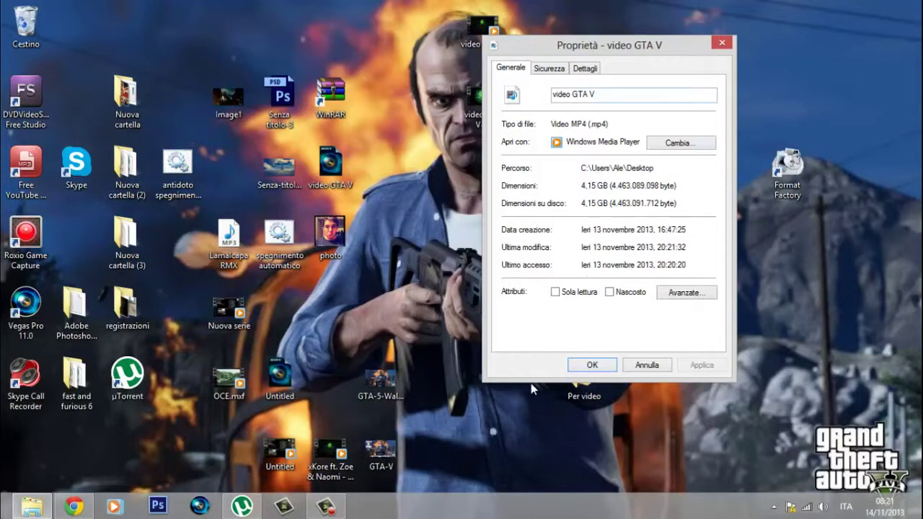
click(610, 365)
right_click(476, 118)
click(542, 356)
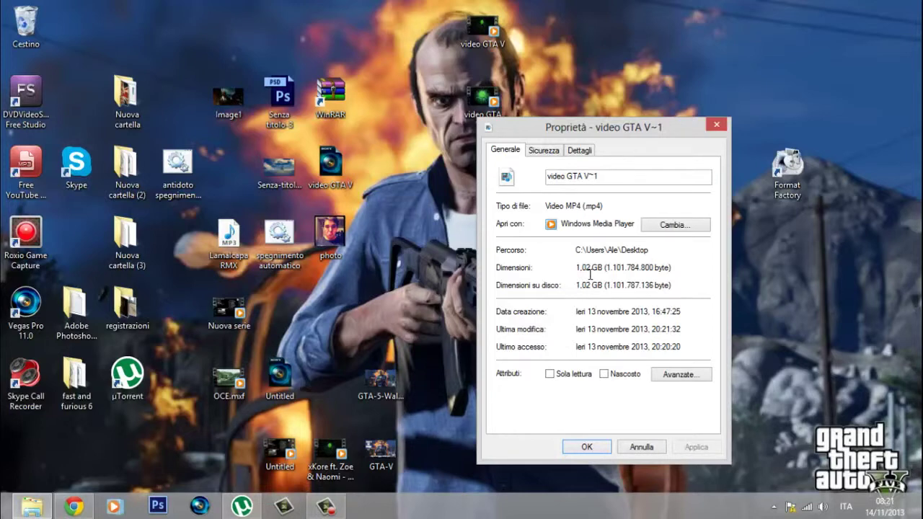
click(716, 125)
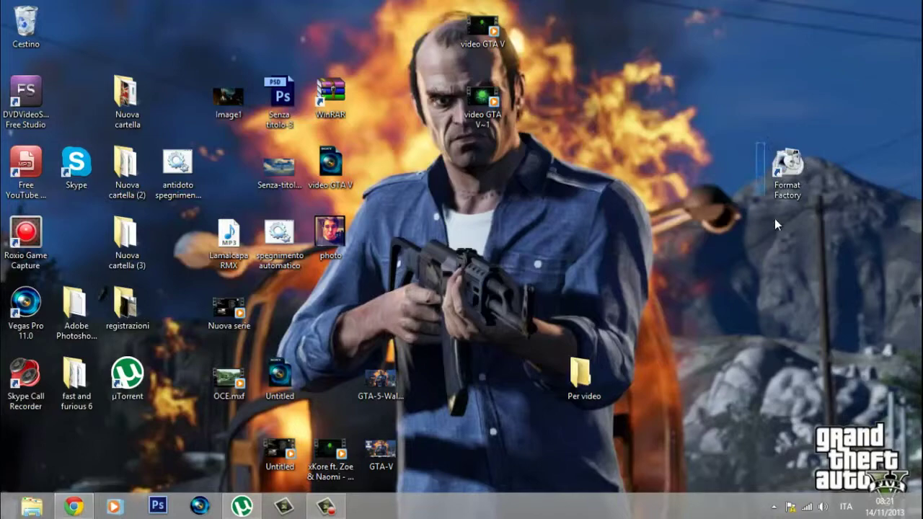
Launch Format Factory, look at its Softonic download page in the browser, and return to the converter.
drag(787, 194, 813, 198)
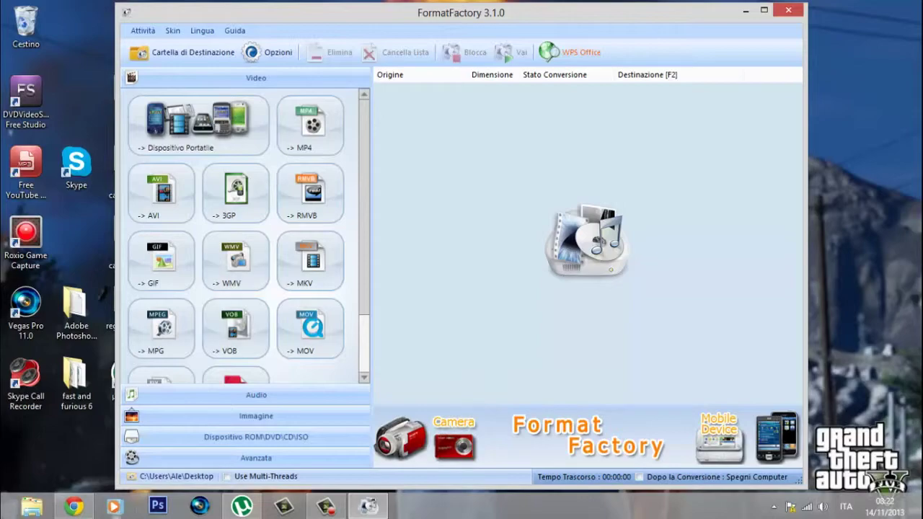
click(68, 508)
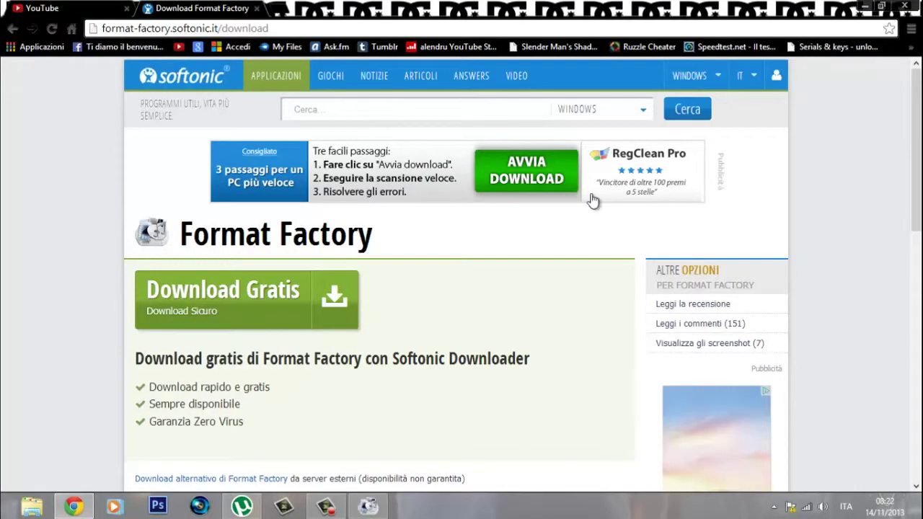
scroll(454, 247, down, 3)
scroll(454, 247, up, 3)
click(865, 6)
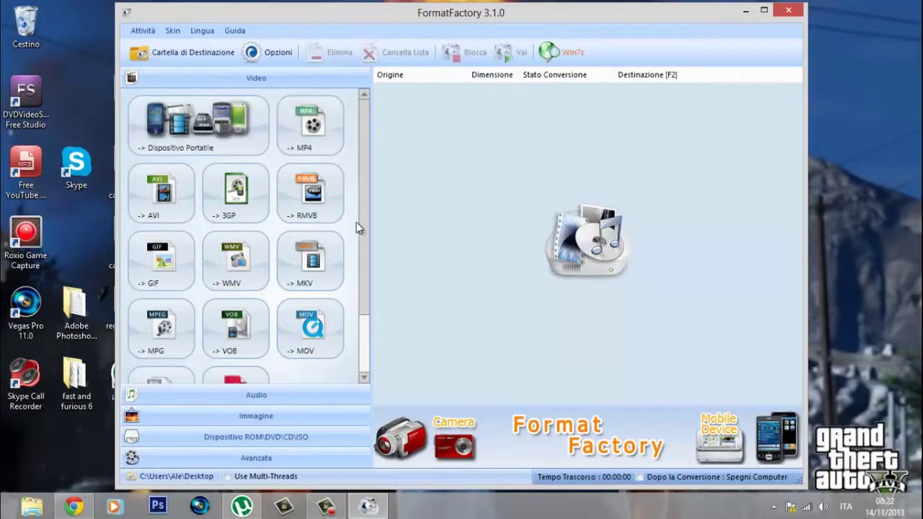
Start an MP4 conversion and add the desktop file video GTA V to its file list.
click(344, 142)
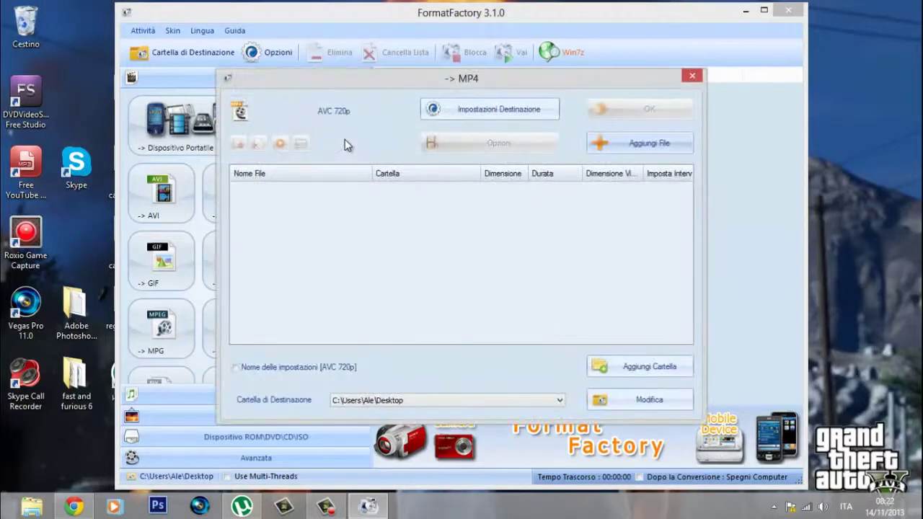
click(689, 15)
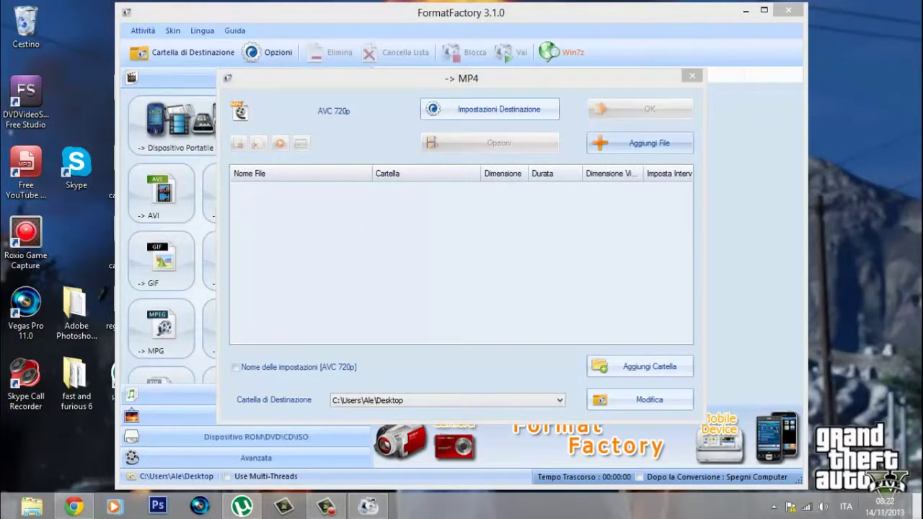
key(super+d)
drag(477, 28, 382, 282)
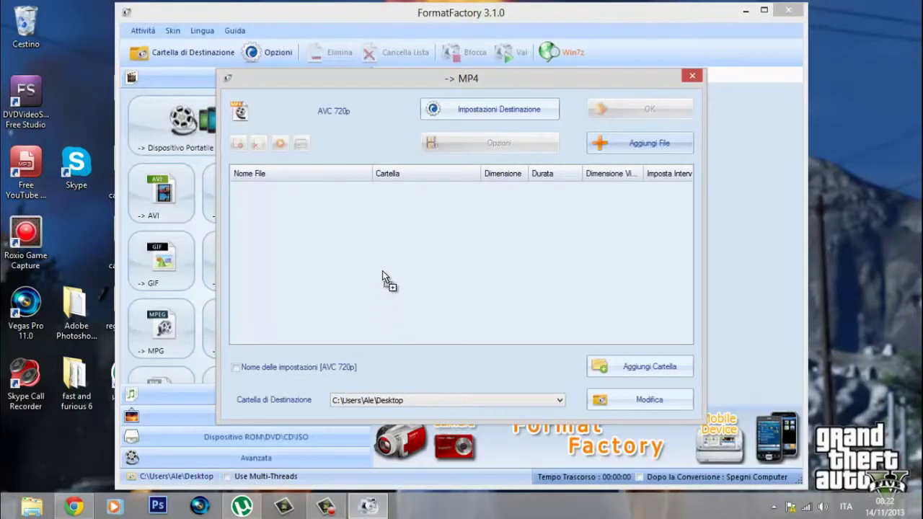
drag(539, 209, 888, 33)
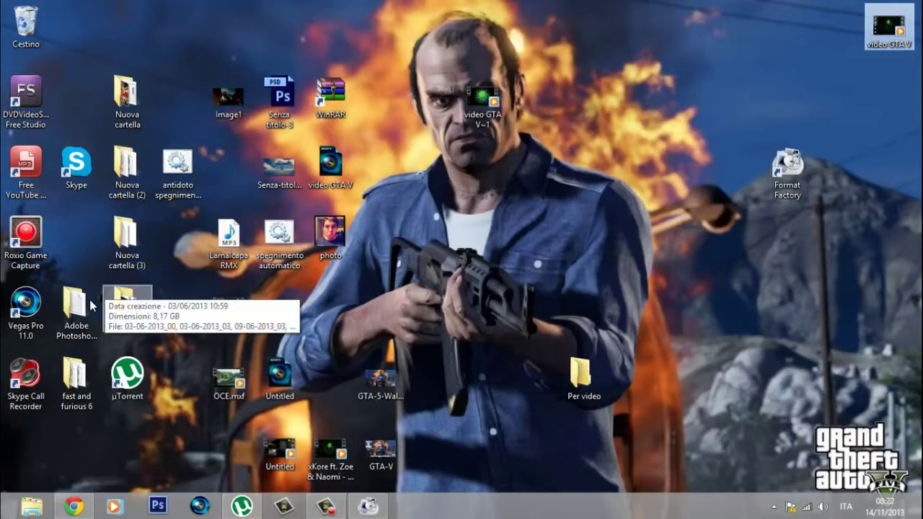
click(368, 506)
drag(542, 260, 542, 260)
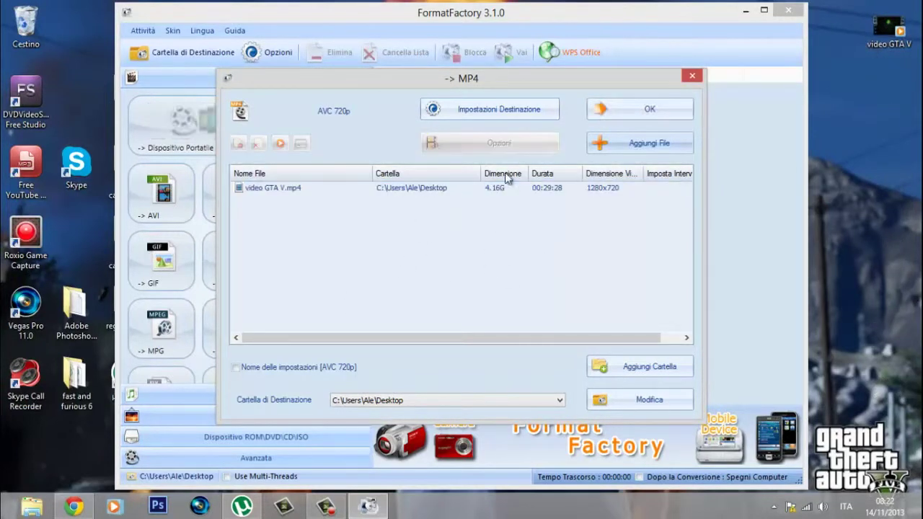
Select the AVC 720p profile in the MP4 output settings and look through the video size options.
click(516, 118)
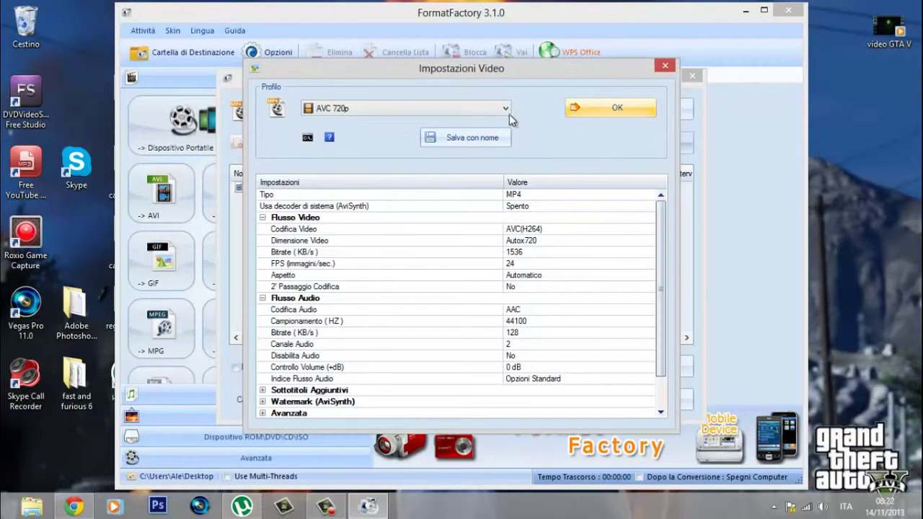
click(505, 109)
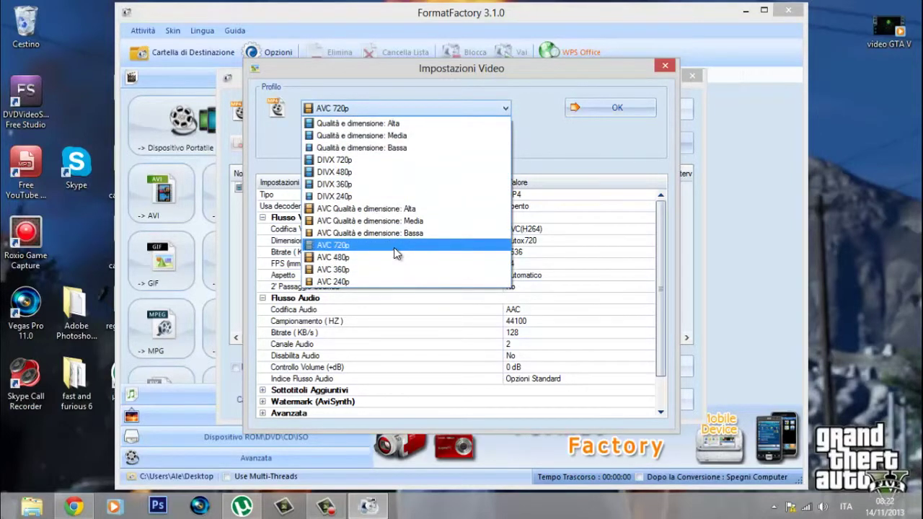
click(399, 248)
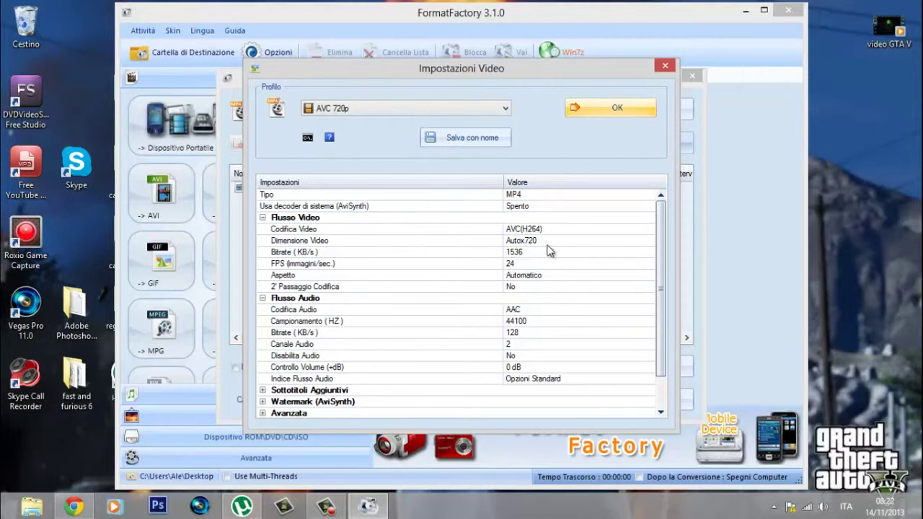
click(645, 242)
click(647, 242)
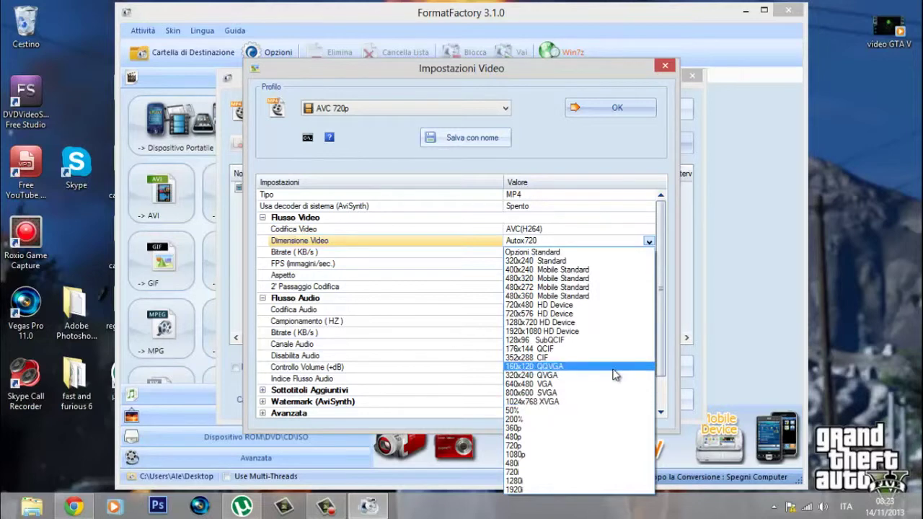
click(649, 243)
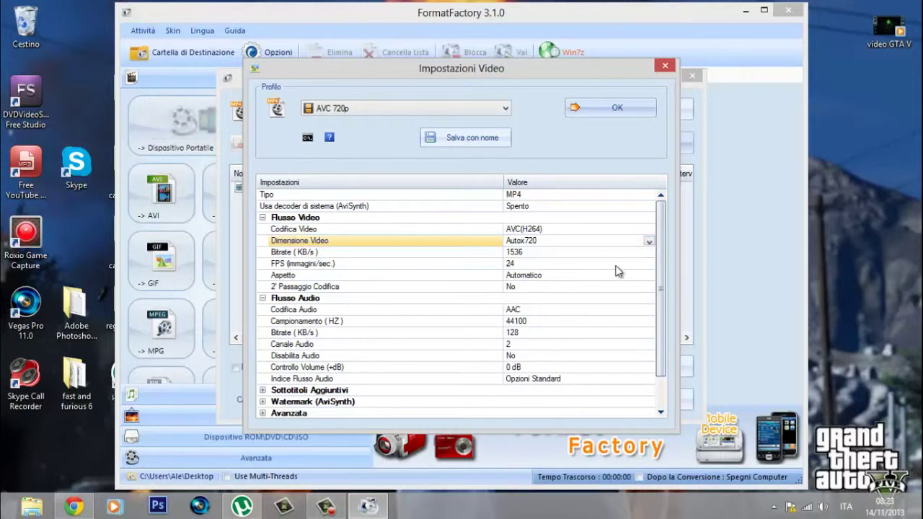
Set the video bitrate to 5000 KB/s and the frame rate to 30 FPS, and add the conversion to the queue.
click(648, 252)
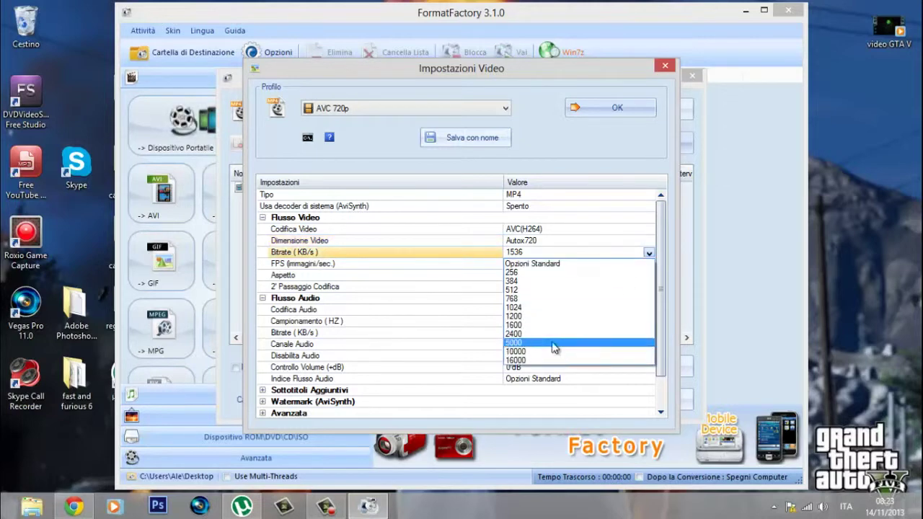
click(559, 345)
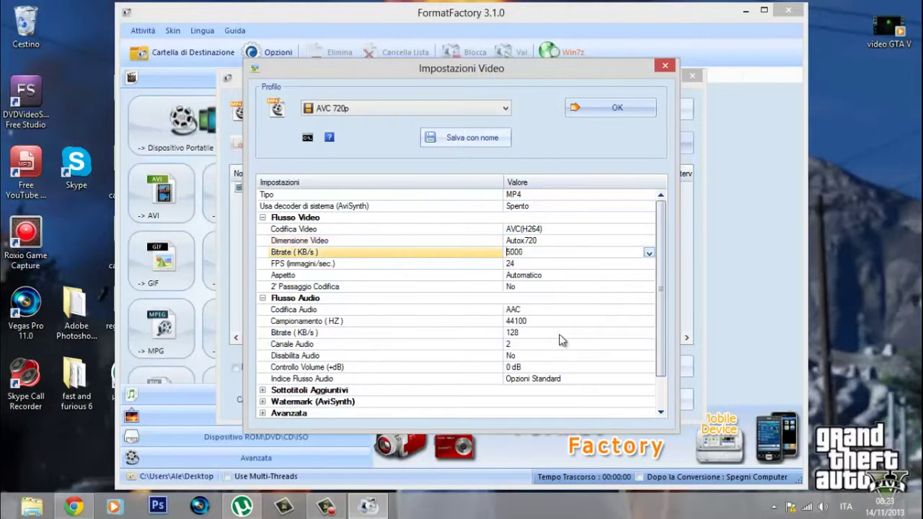
click(649, 264)
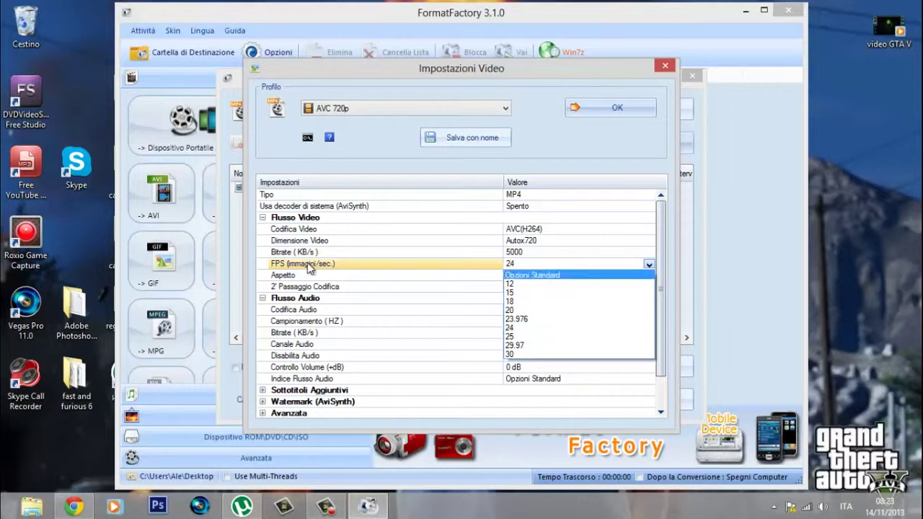
click(526, 355)
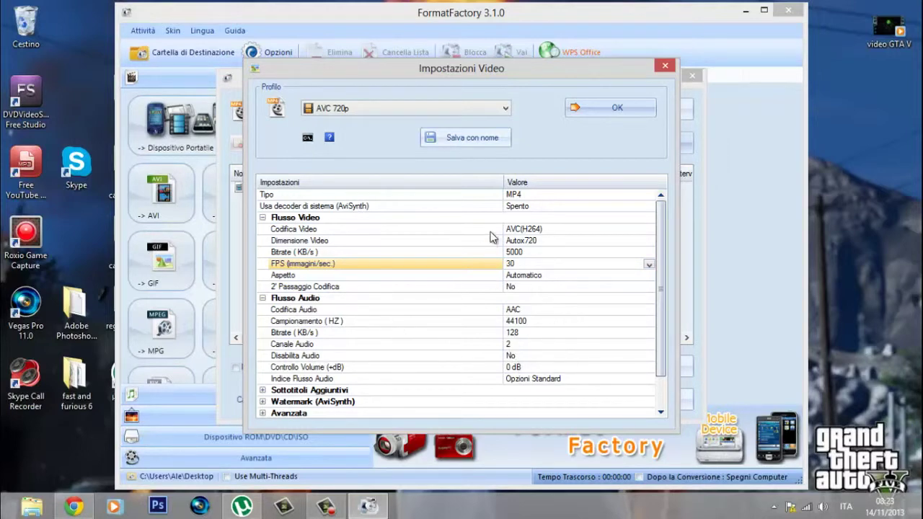
click(601, 108)
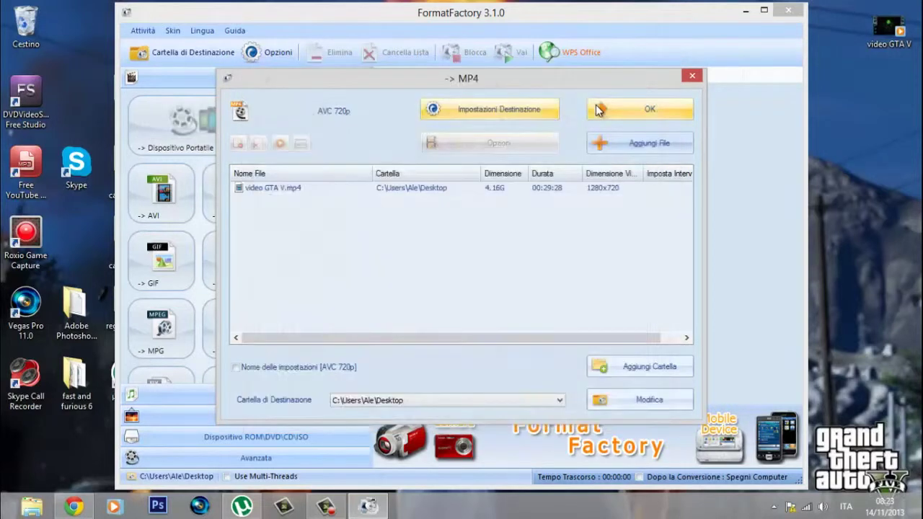
click(598, 109)
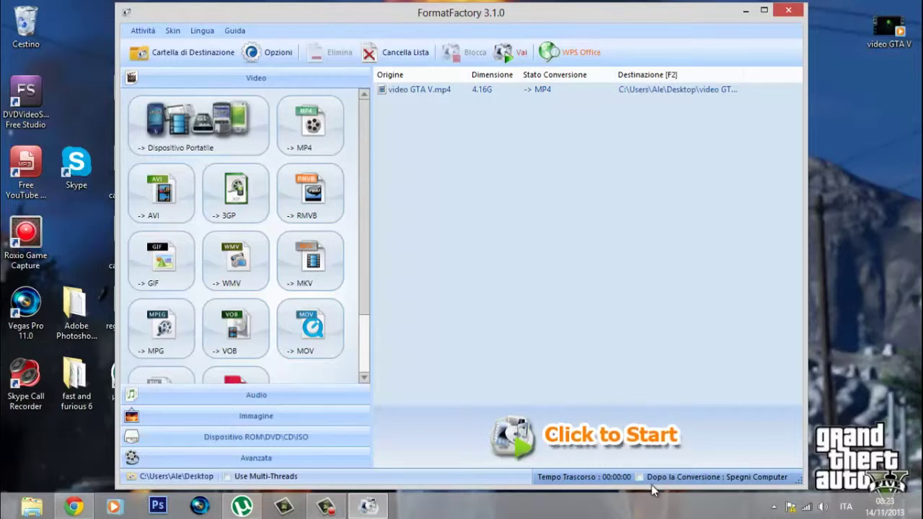
Close Format Factory and move the desktop file video GTA V to the recycle bin.
click(797, 13)
drag(878, 34, 26, 23)
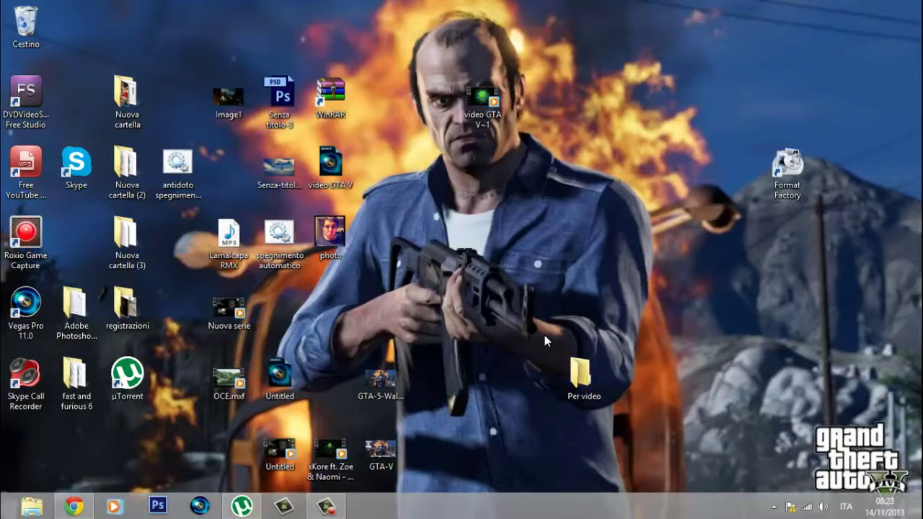
Review the full Format Factory download page on Softonic in the browser.
click(70, 509)
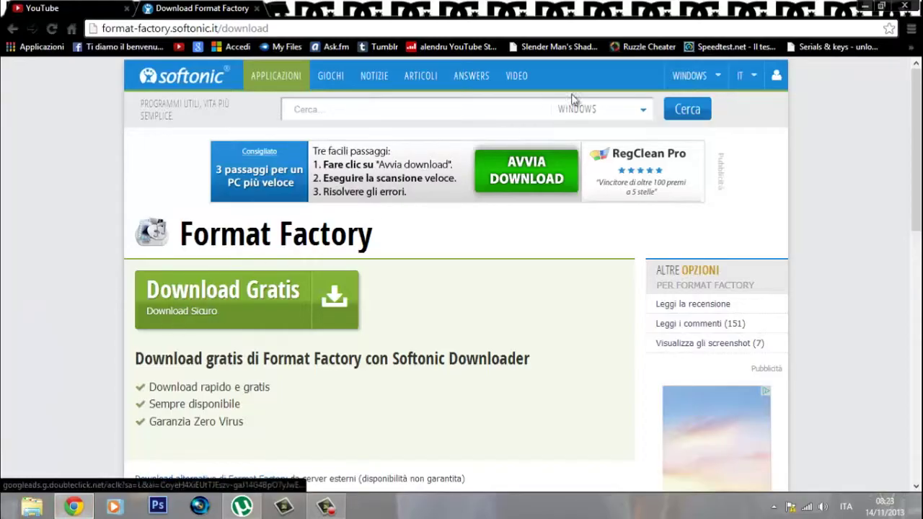
scroll(874, 221, down, 2)
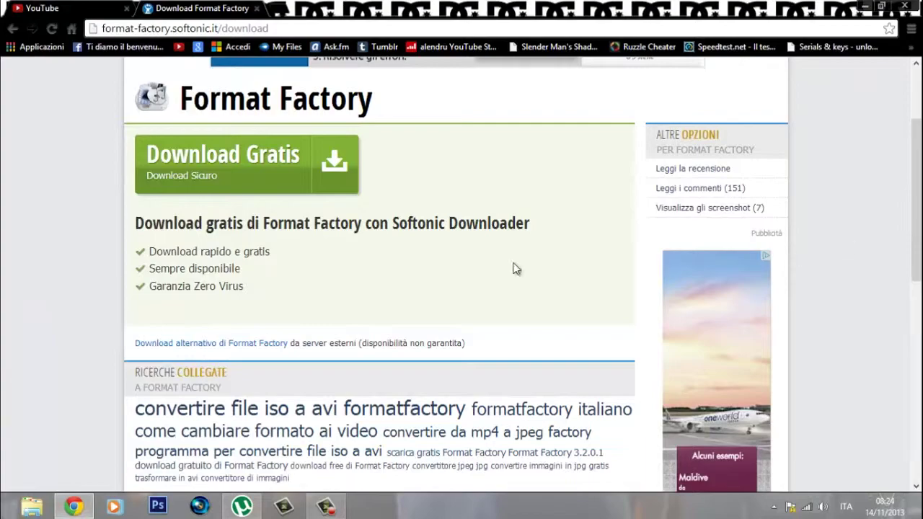
scroll(396, 245, down, 8)
scroll(93, 224, up, 6)
scroll(90, 223, up, 4)
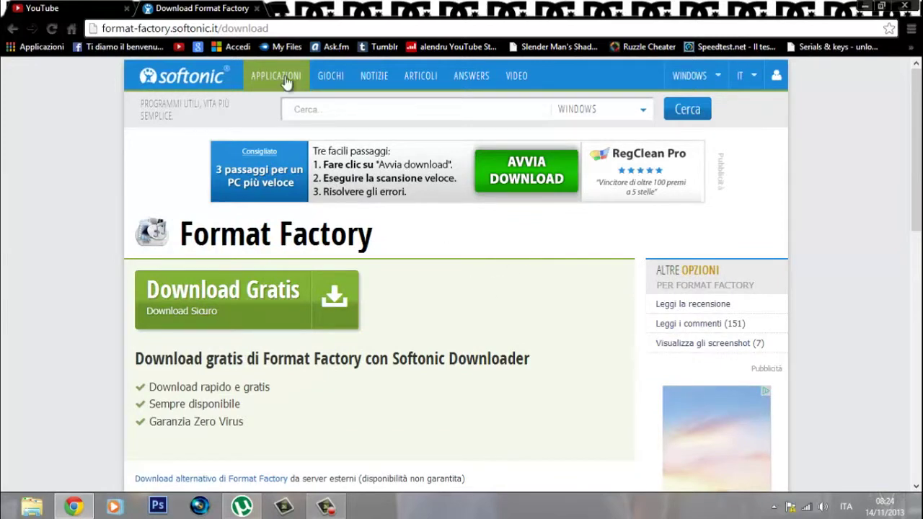
Look over the annotations page of the uploaded GTA V video on YouTube, and return to the Format Factory download page.
click(64, 8)
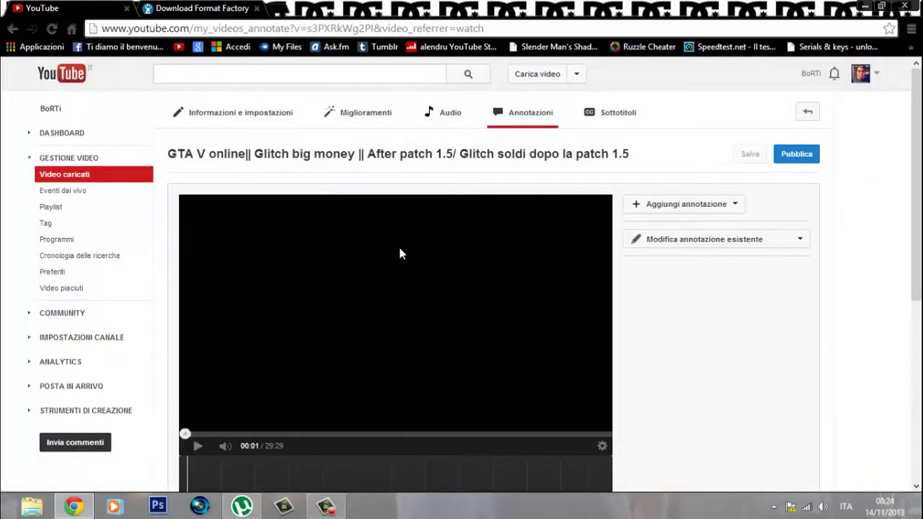
scroll(436, 298, down, 2)
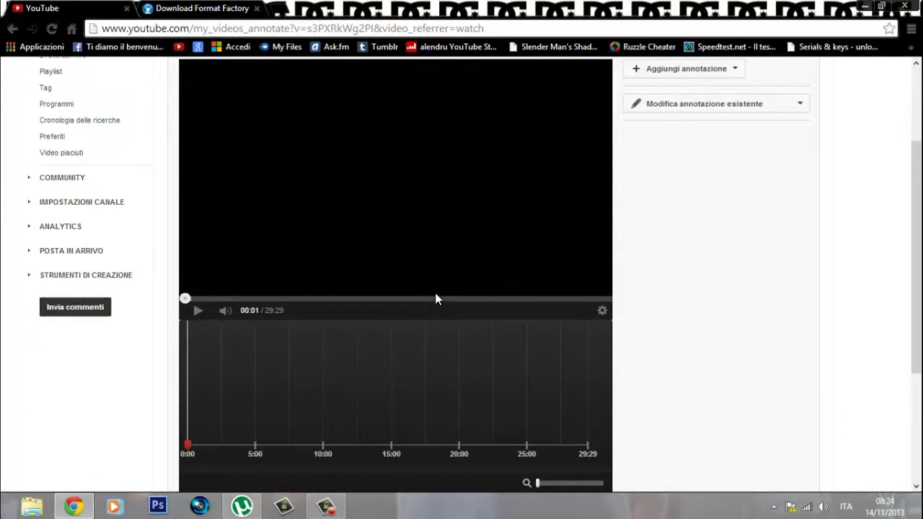
scroll(800, 343, down, 3)
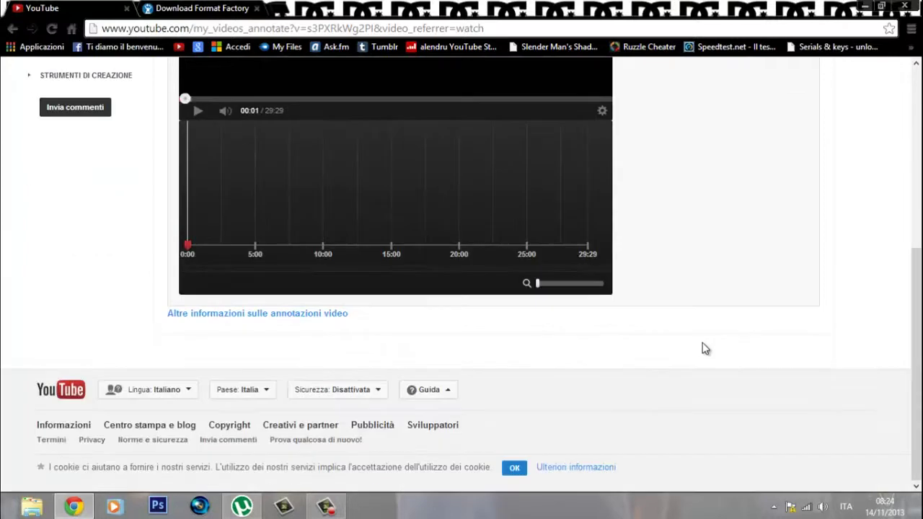
scroll(702, 349, up, 3)
scroll(766, 339, up, 2)
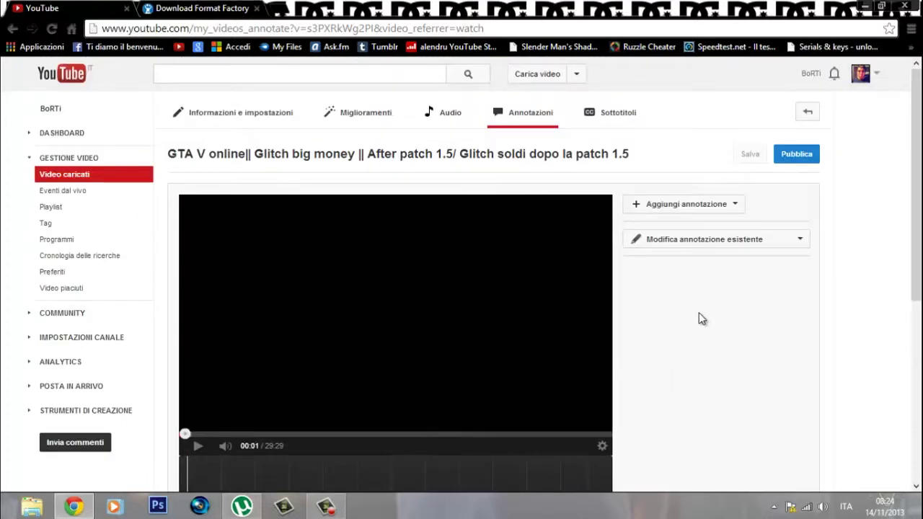
click(230, 6)
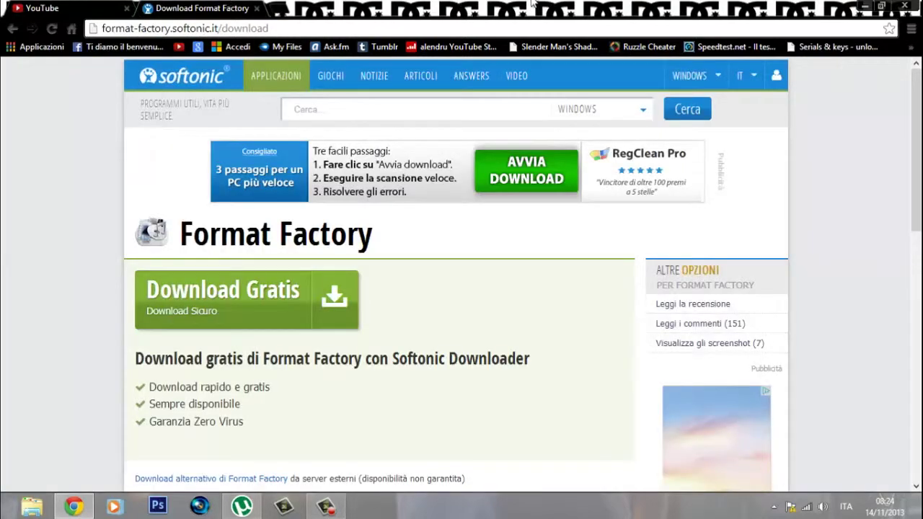
Minimize the browser, bring up the screen recorder window and pause the running recording.
click(867, 6)
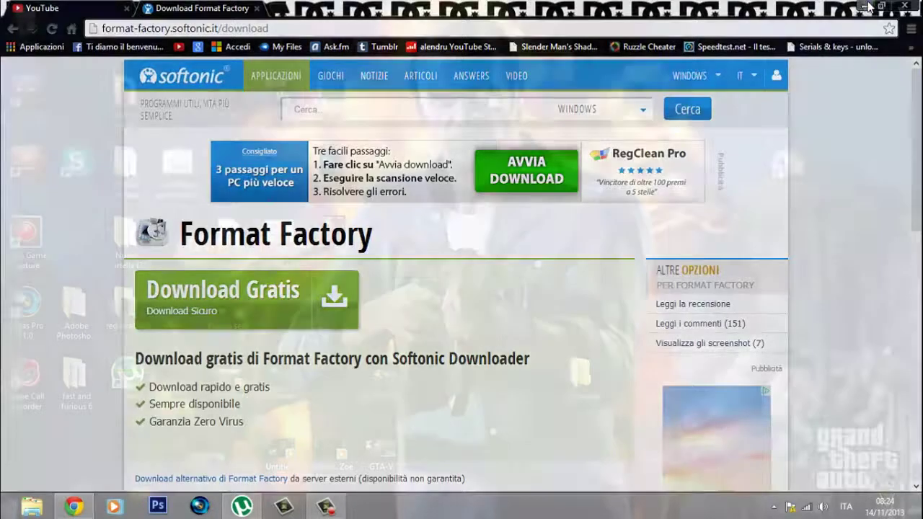
click(321, 507)
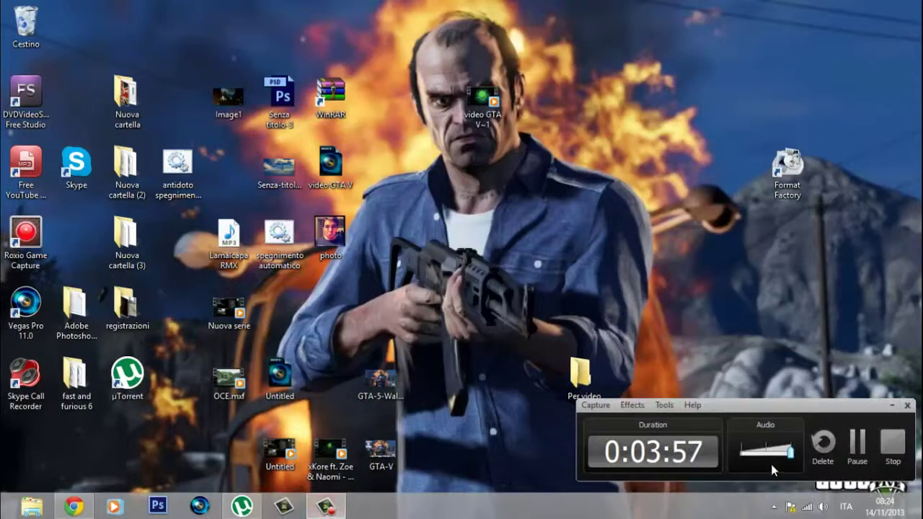
click(864, 449)
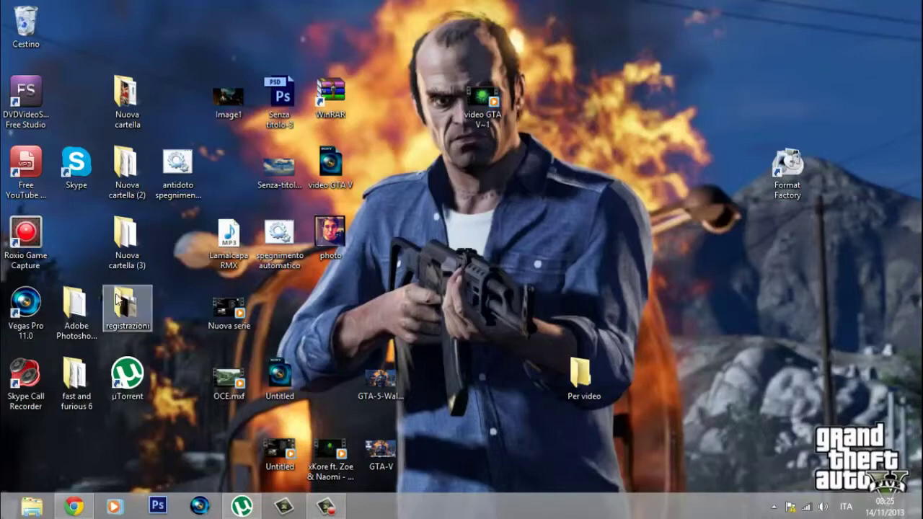
Switch back to Chrome and open its list of downloaded files.
click(72, 506)
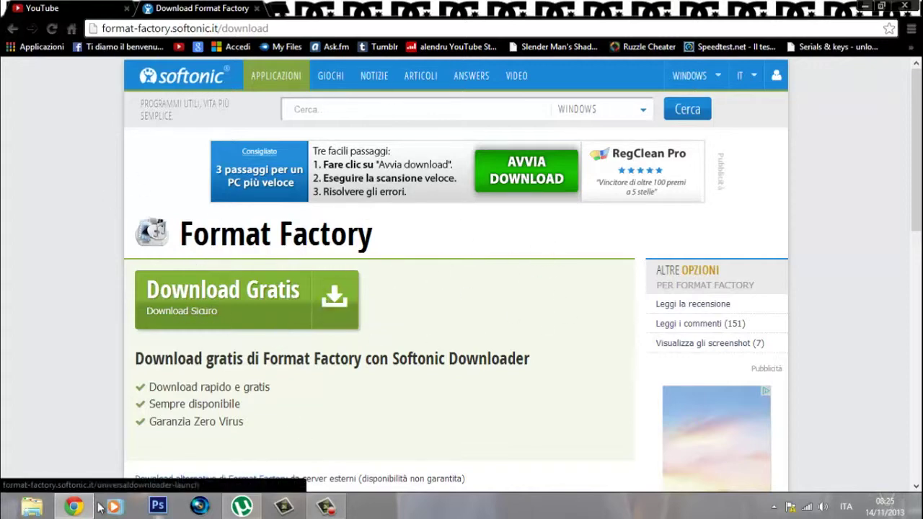
click(912, 29)
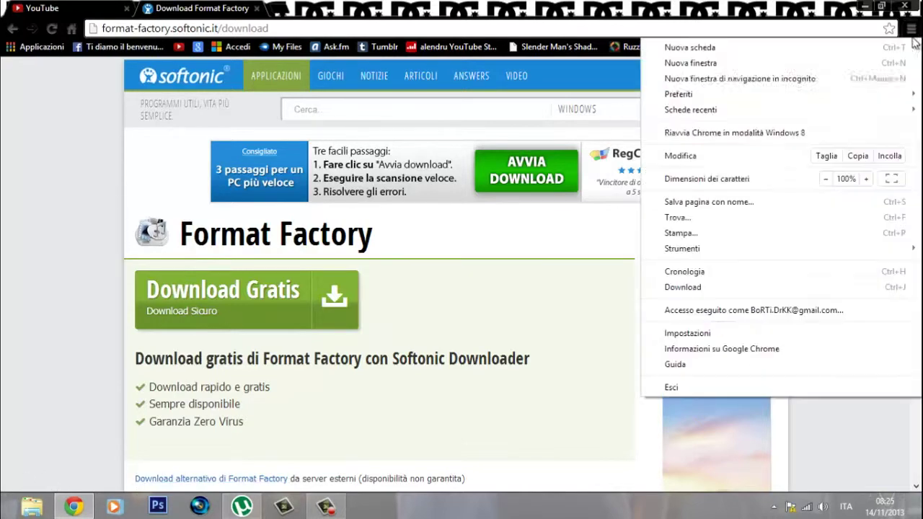
click(737, 286)
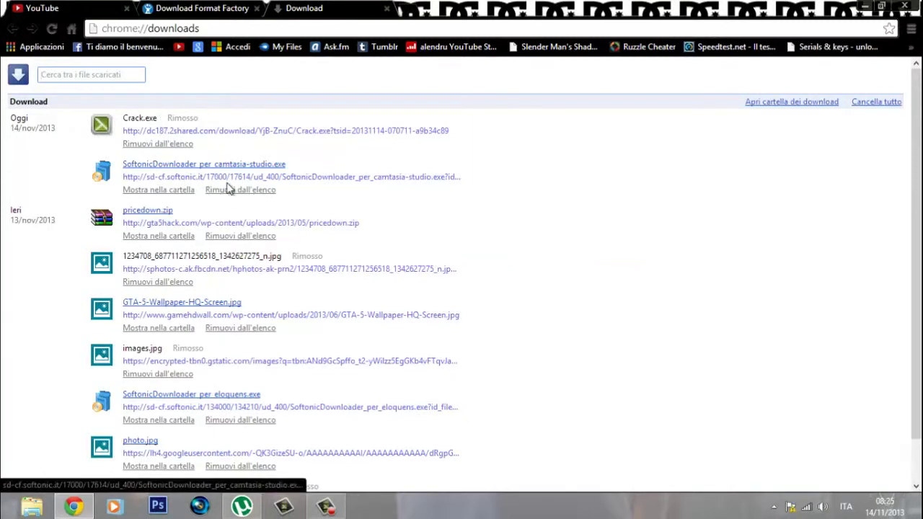
Remove every entry from the download list one by one, starting with Crack.exe, and close the downloads page.
click(178, 145)
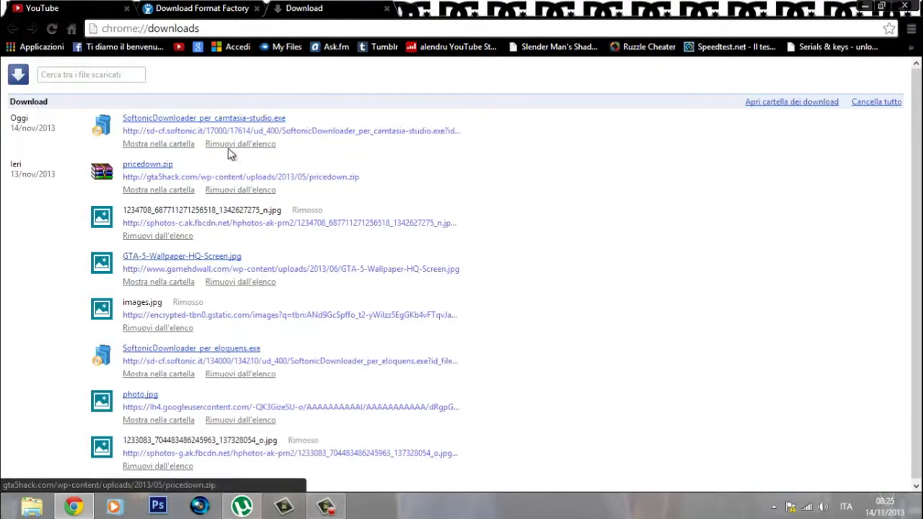
click(232, 145)
click(240, 145)
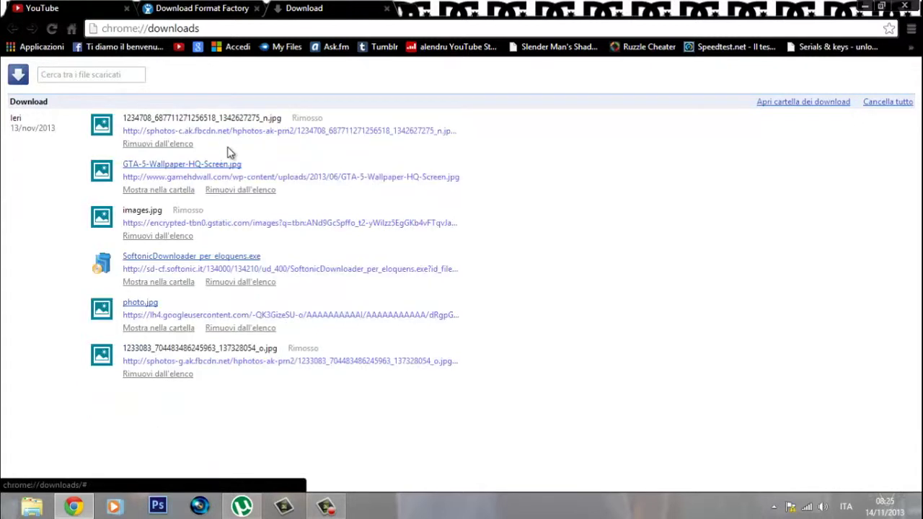
click(181, 144)
click(238, 145)
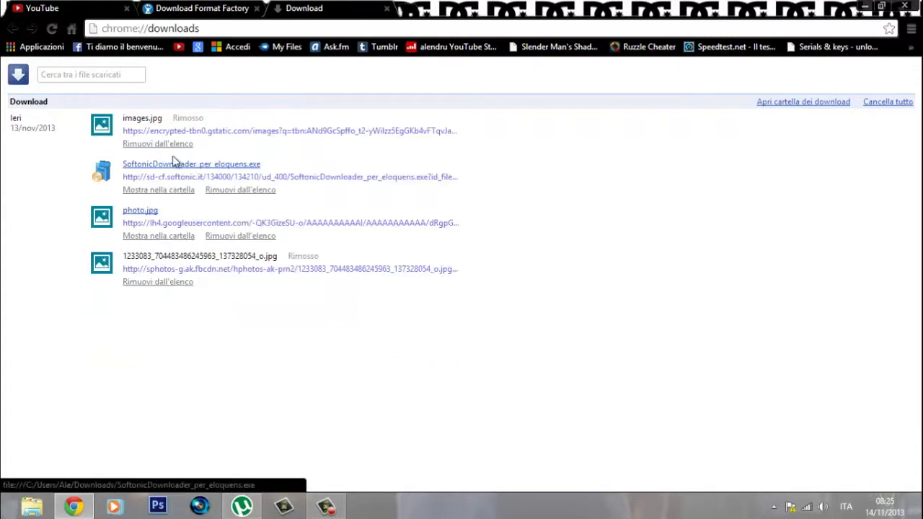
click(176, 145)
click(232, 147)
click(232, 147)
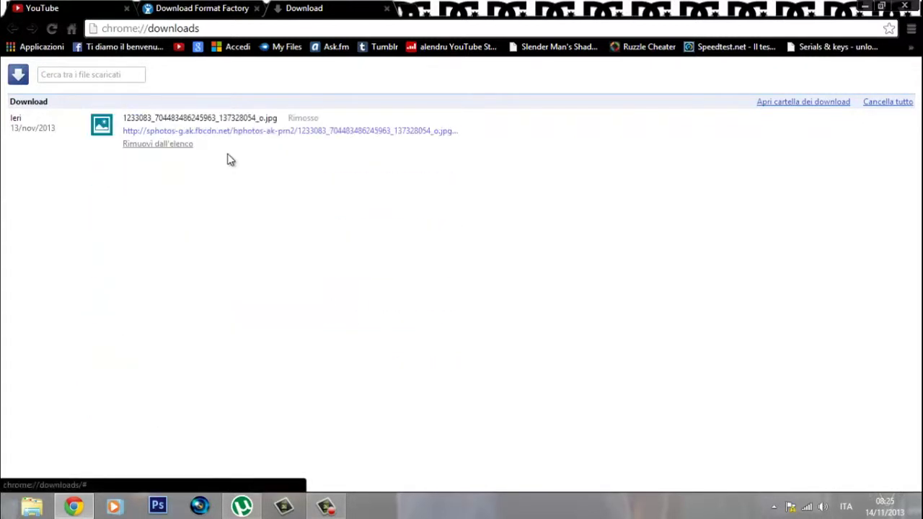
click(163, 145)
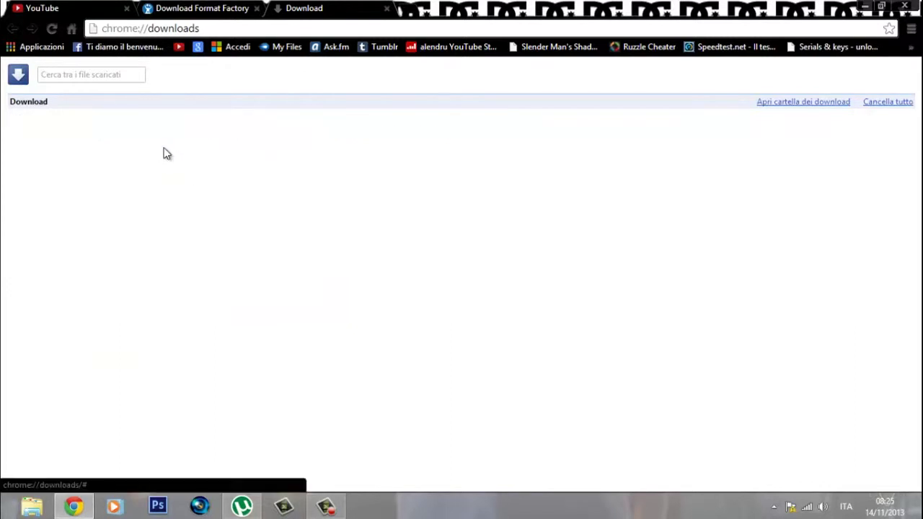
click(387, 9)
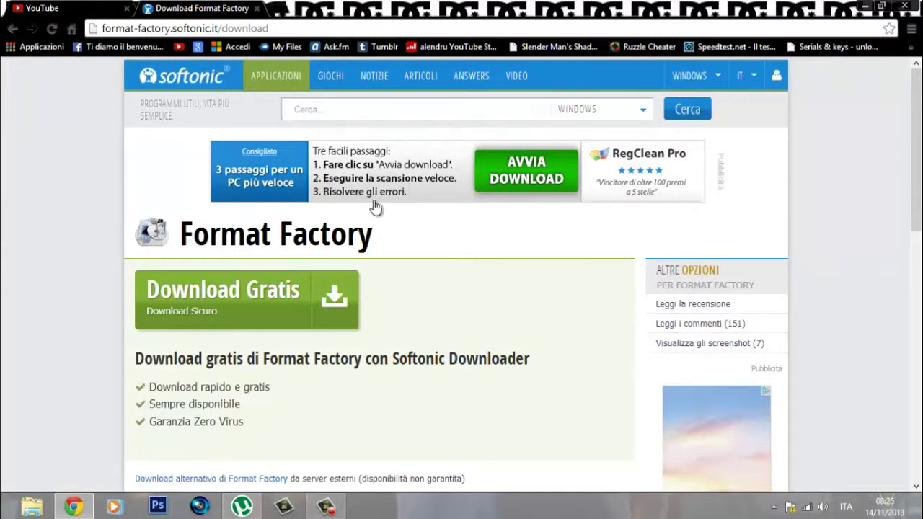